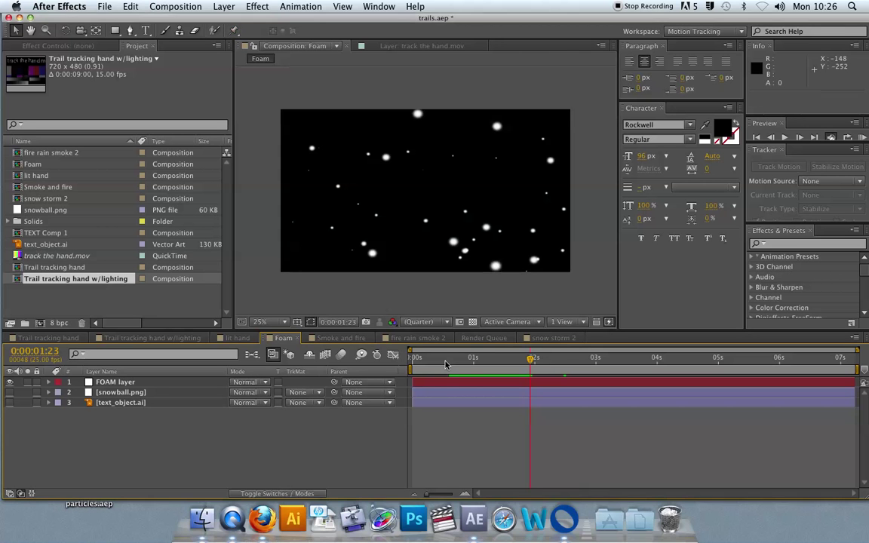
Scrub the Foam particle animation to frame 0:00:01:13.
left_click(442, 364)
left_click(443, 364)
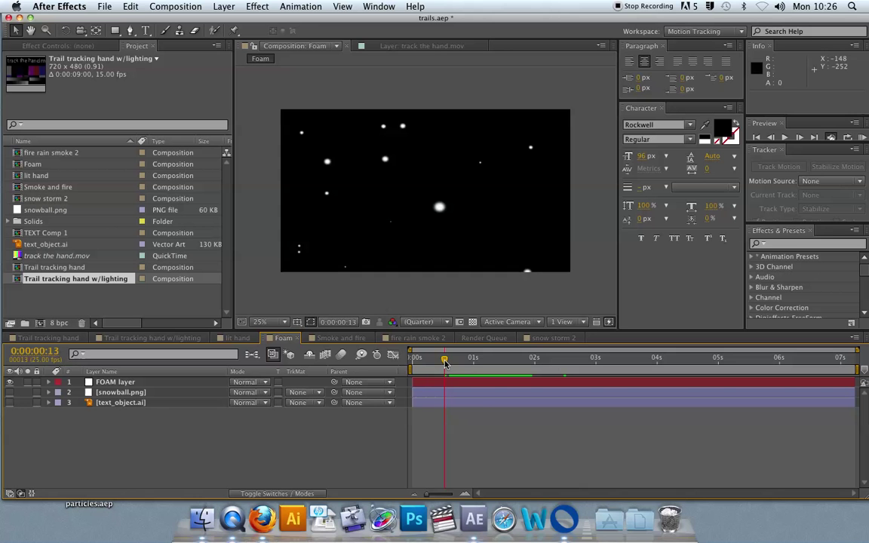
left_click_drag(445, 363, 482, 363)
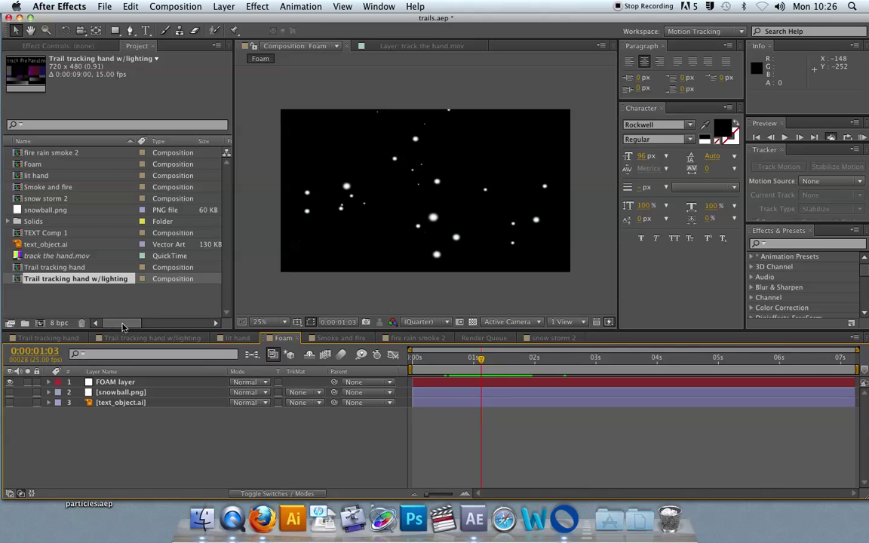
left_click(506, 360)
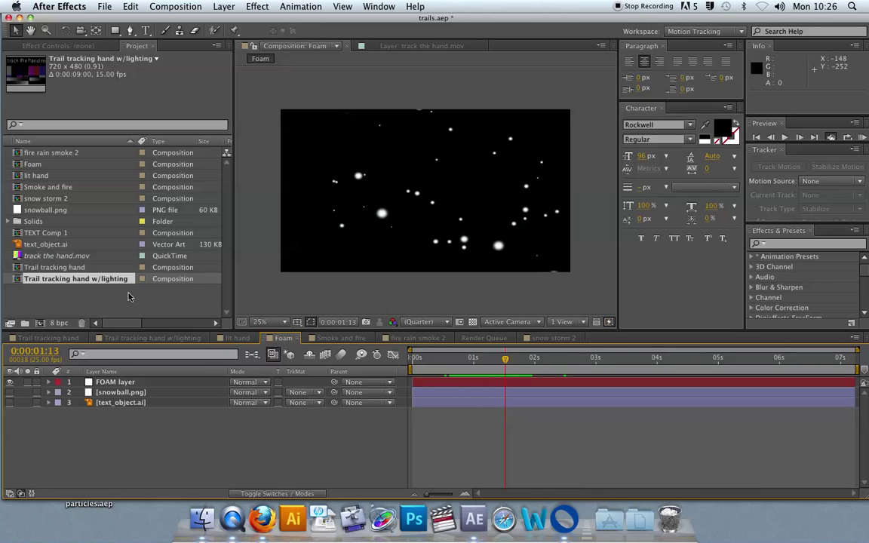
Import monitor.mov, build a monitor composition from it, and view it at 100%.
double_click(51, 296)
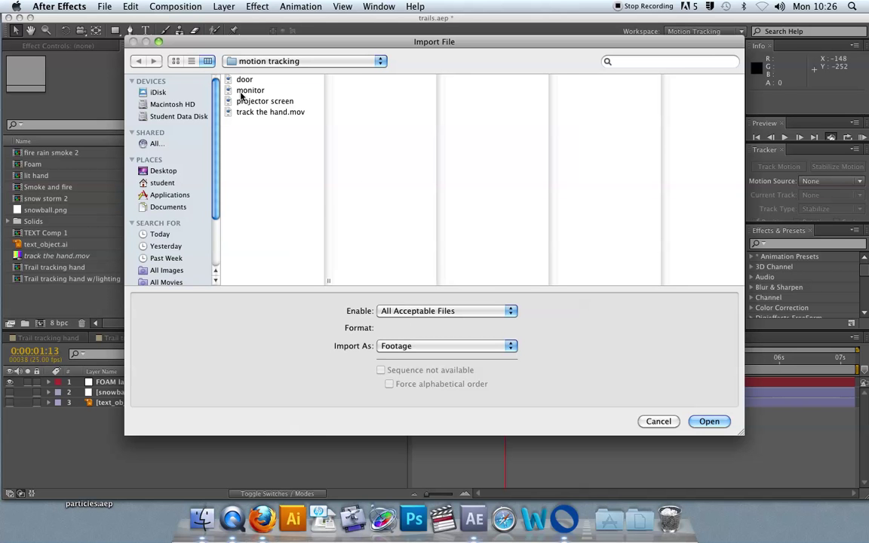
left_click(249, 91)
left_click(709, 421)
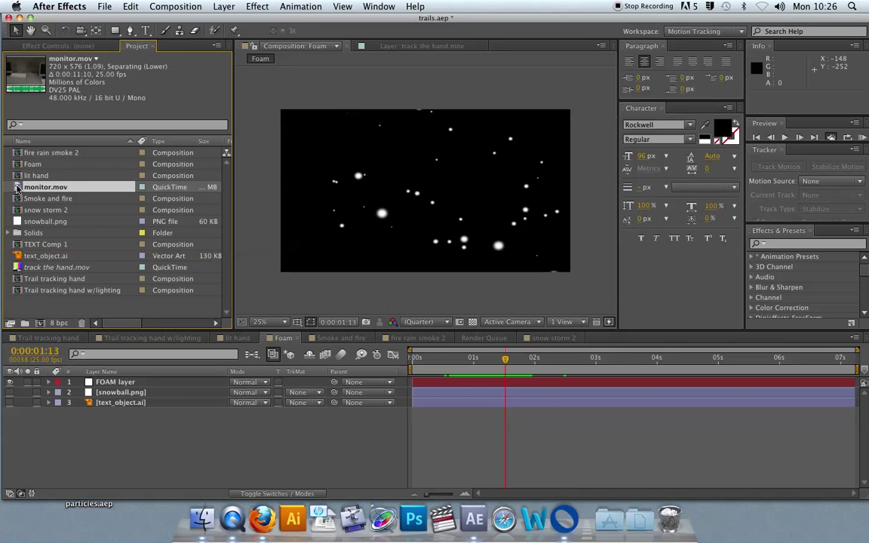
left_click(40, 323)
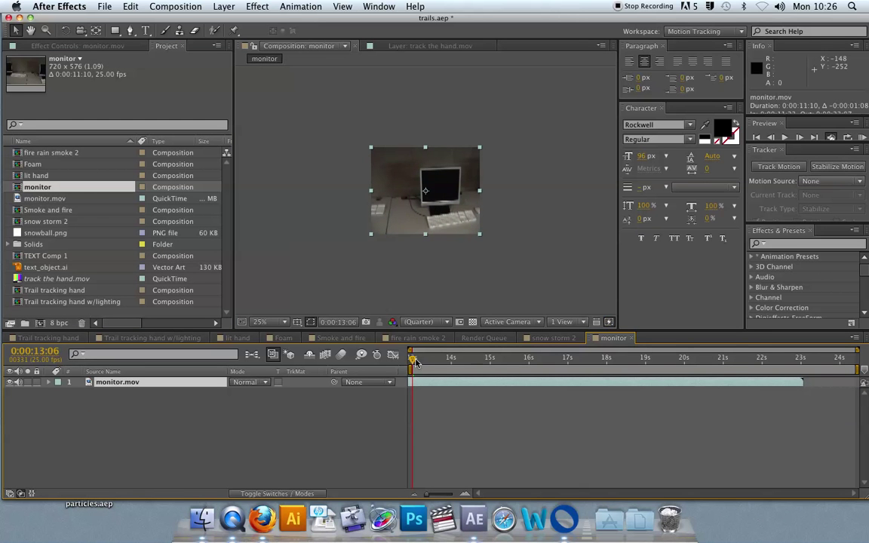
key("space")
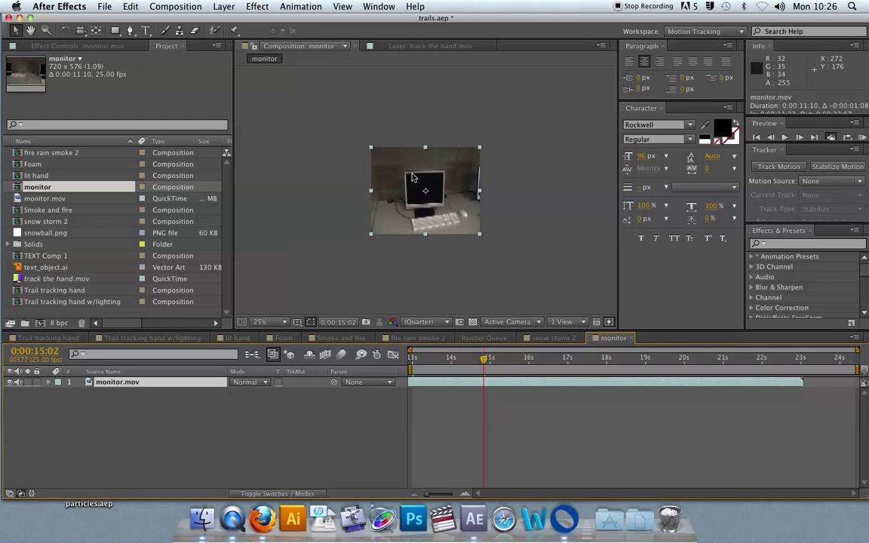
key("period")
key("period")
key("period")
key("period")
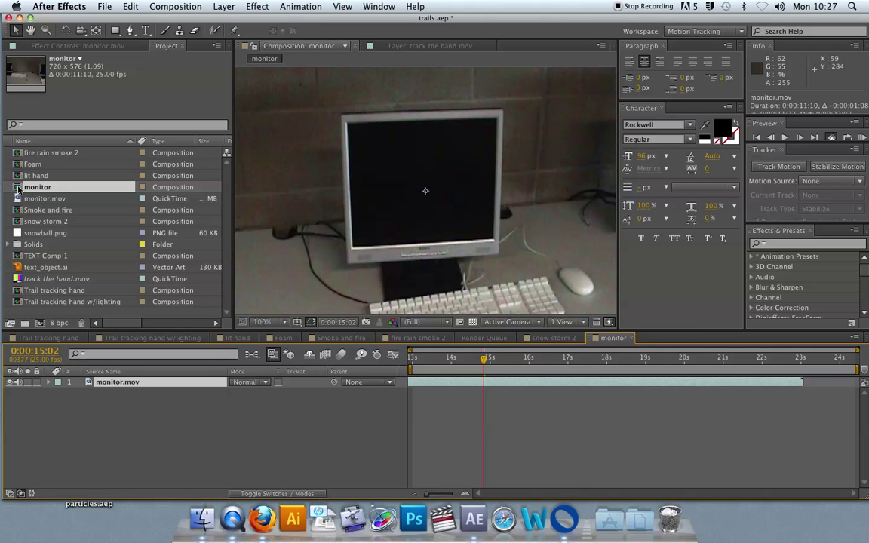
Place the Foam comp above monitor.mov in the monitor timeline and scale it to 31%.
left_click_drag(18, 163, 90, 342)
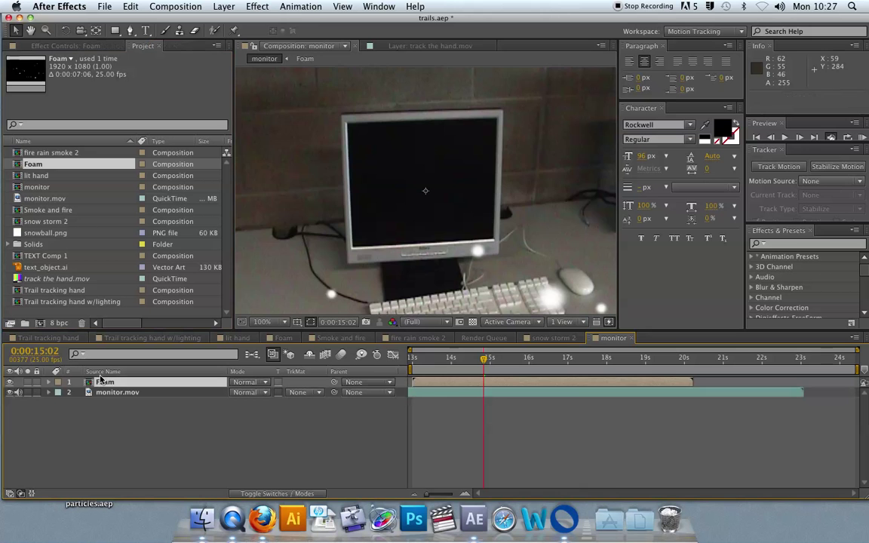
key("comma")
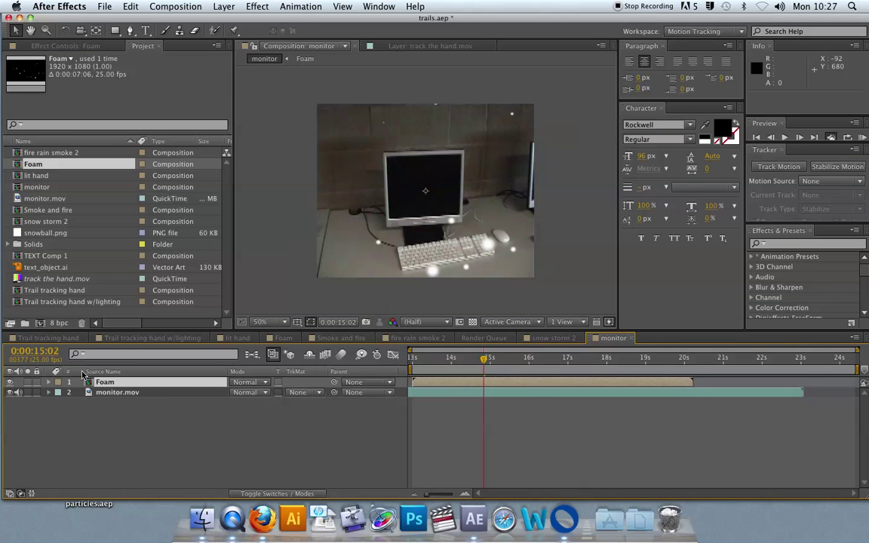
key("s")
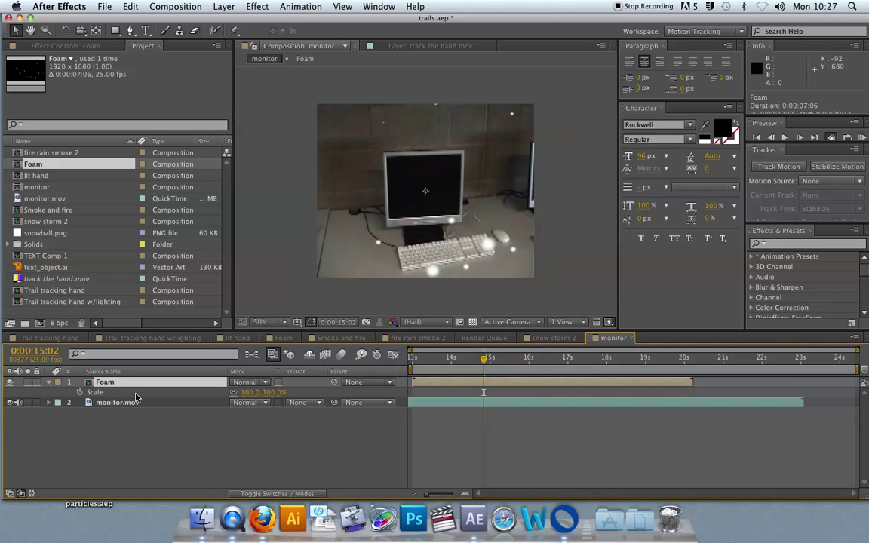
left_click_drag(251, 393, 215, 397)
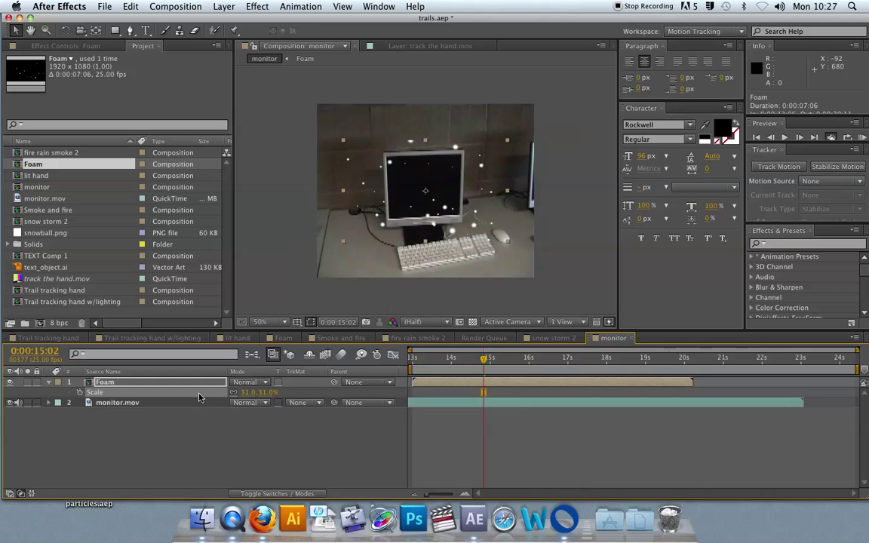
key("Return")
Queue a movie proxy of the Foam comp with Create Proxy > Movie.
left_click(16, 168)
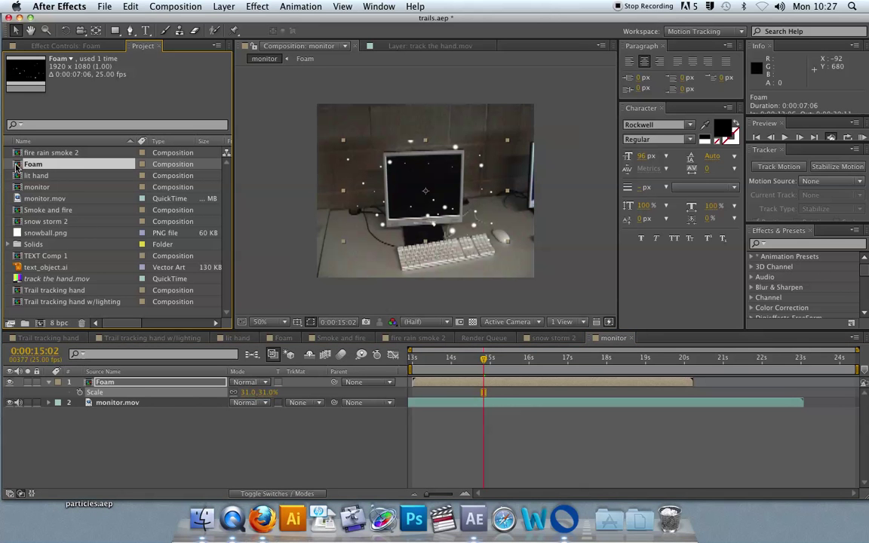
right_click(17, 167)
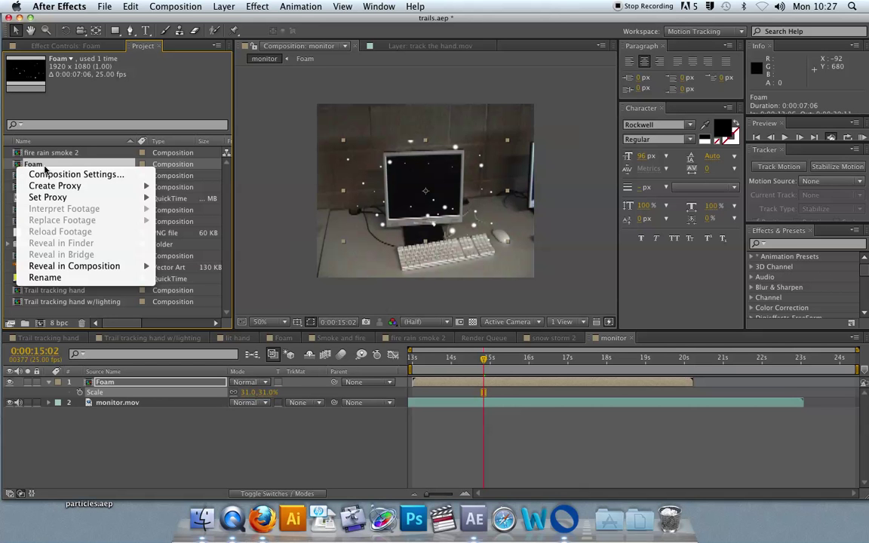
left_click(10, 166)
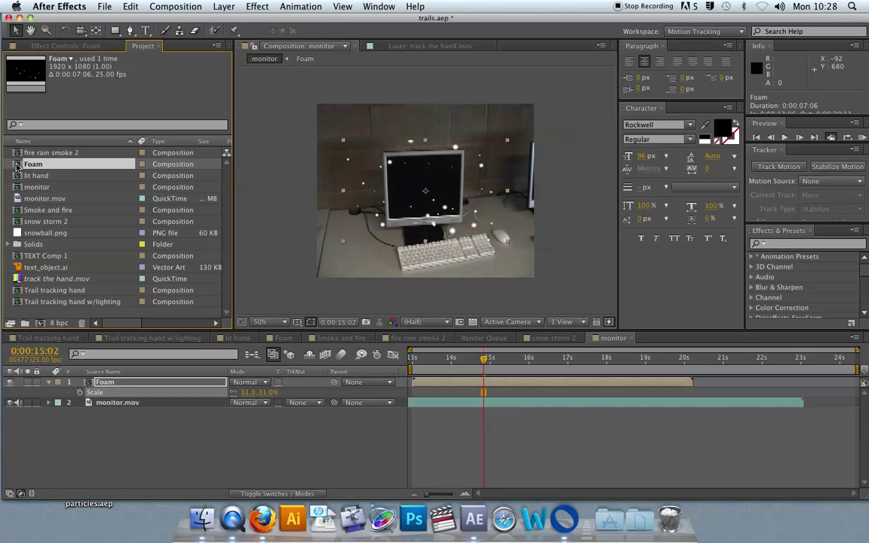
right_click(17, 166)
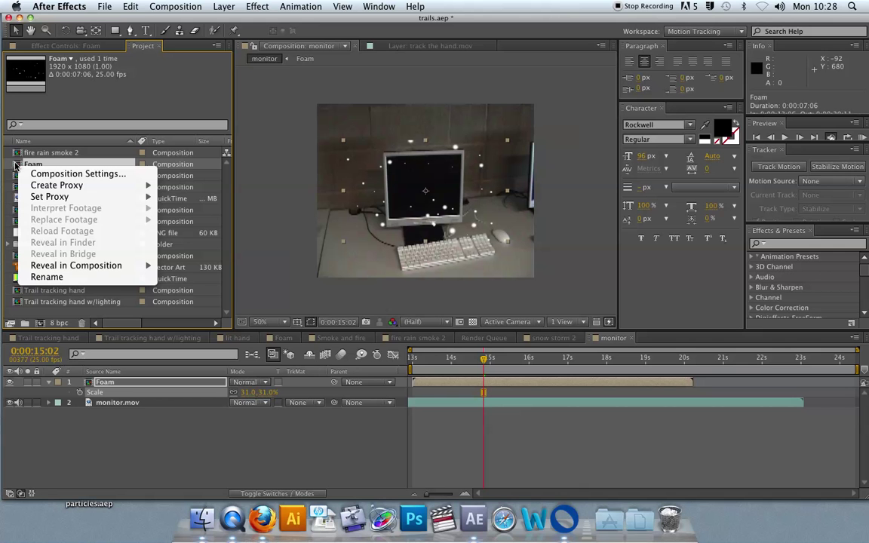
mouse_move(136, 185)
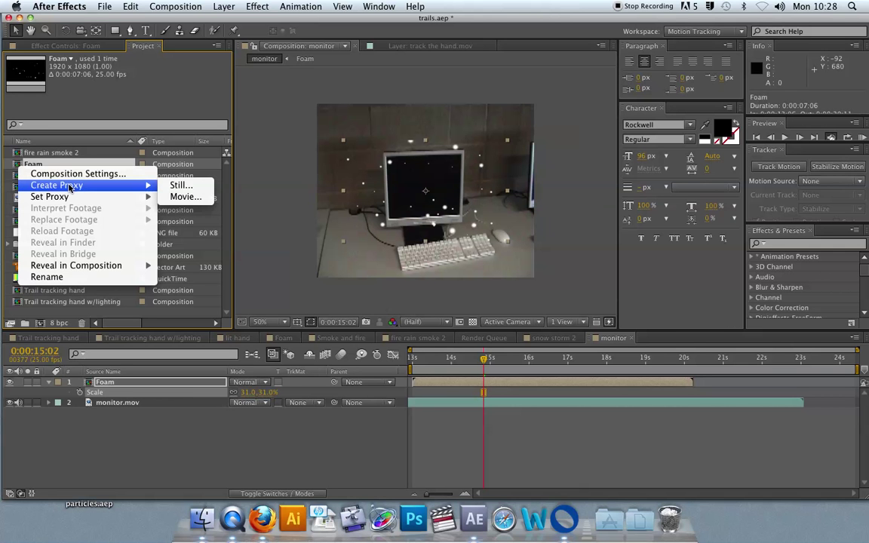
left_click(183, 198)
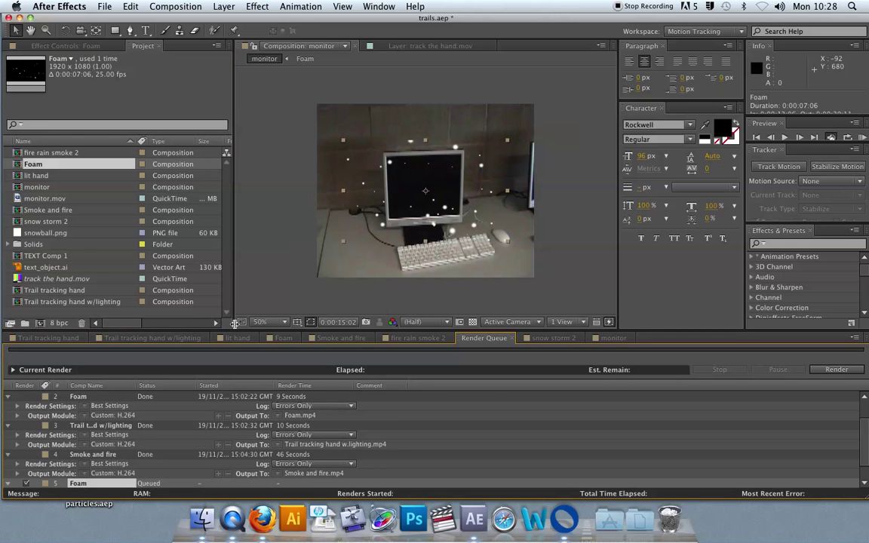
Give the Foam proxy render Draft quality and Half resolution (960 x 540).
left_click_drag(234, 323, 240, 246)
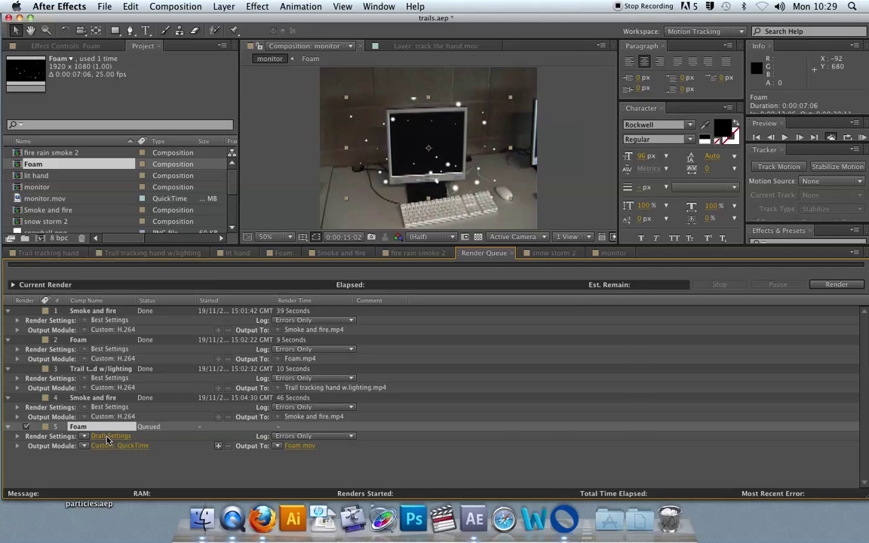
left_click(107, 437)
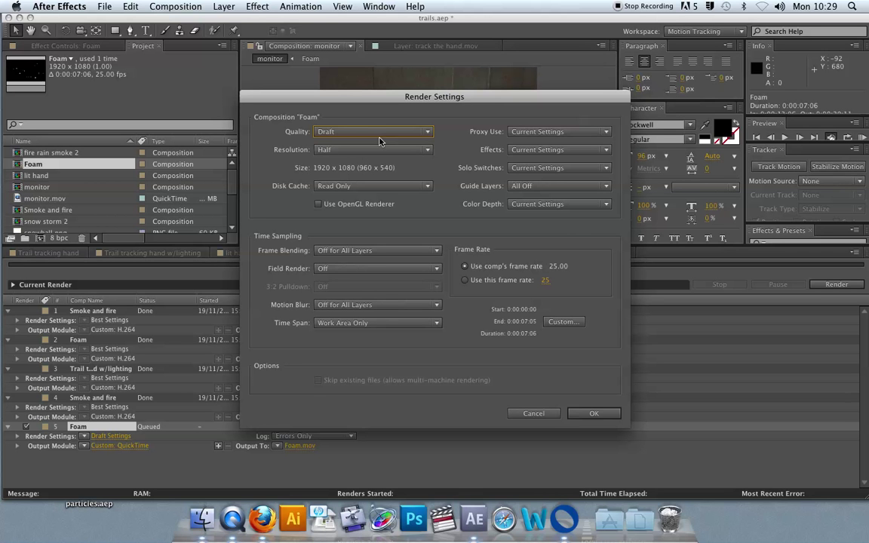
left_click(593, 414)
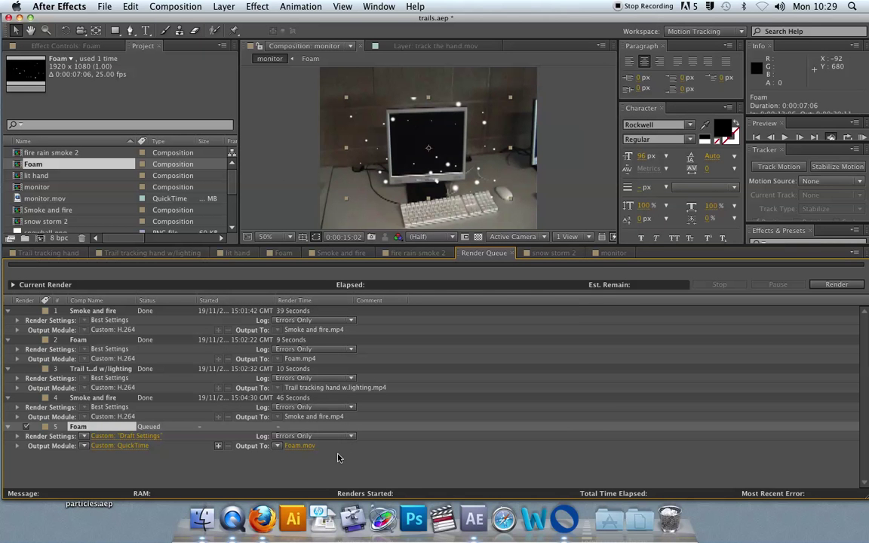
Name the proxy output Foam_proxy.mov on the Desktop and render it.
left_click(300, 446)
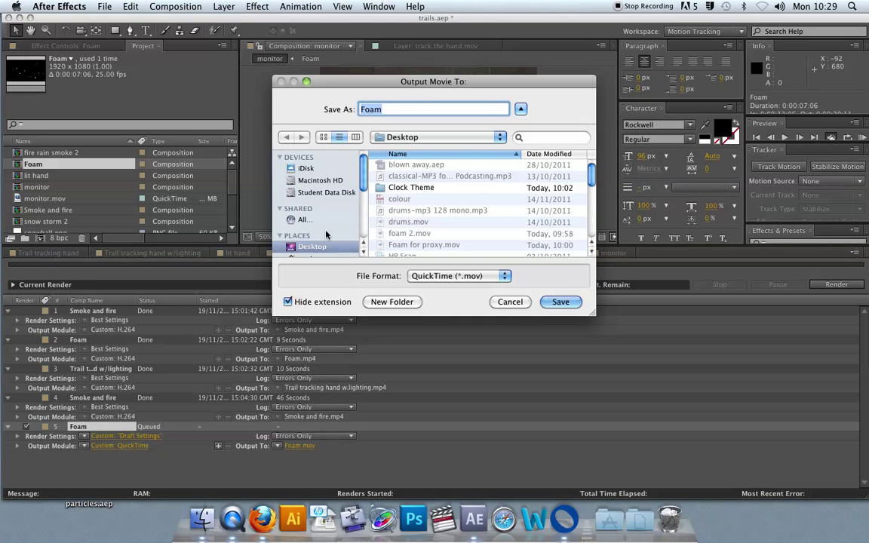
left_click(405, 113)
type("_proxie")
key("BackSpace")
key("BackSpace")
key("XF86AudioRaiseVolume")
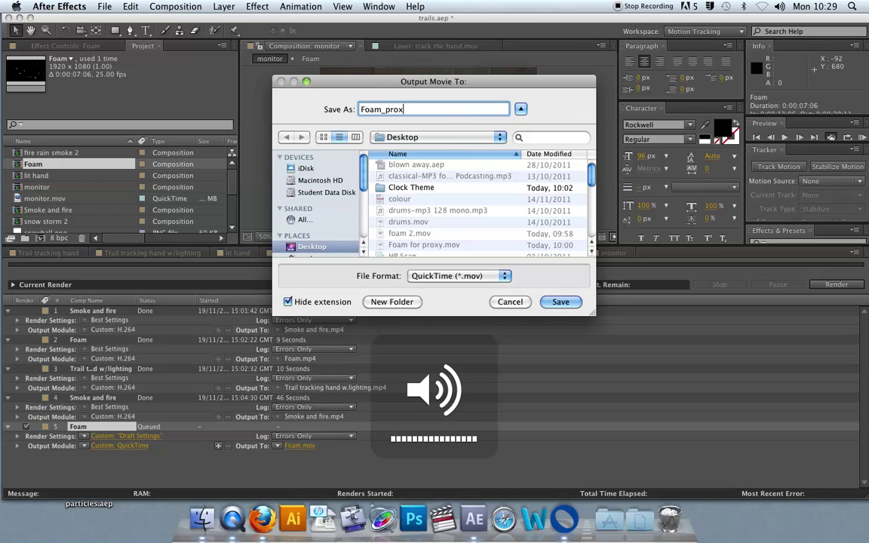
type("y")
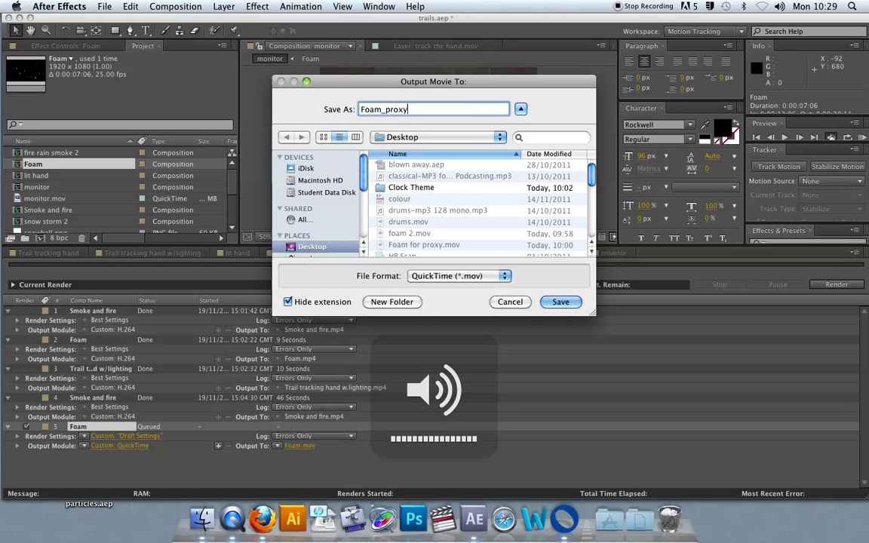
left_click(562, 303)
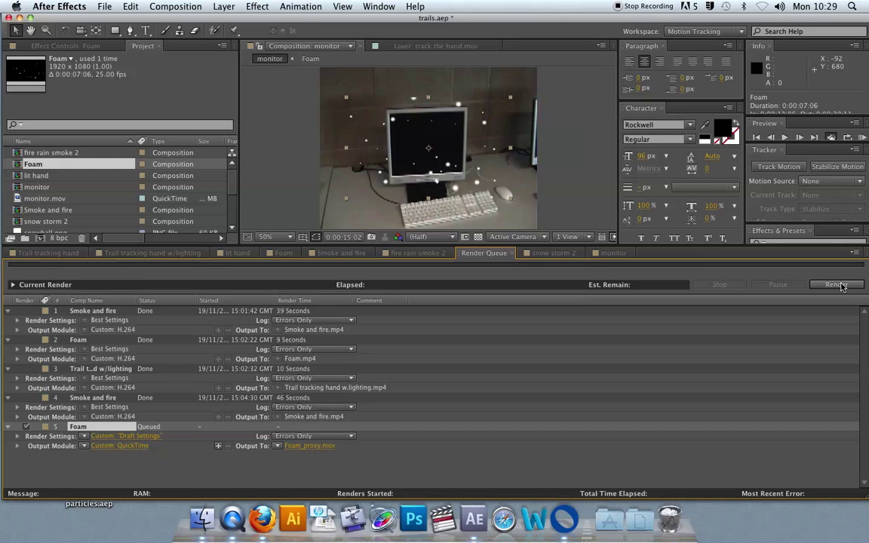
left_click(839, 285)
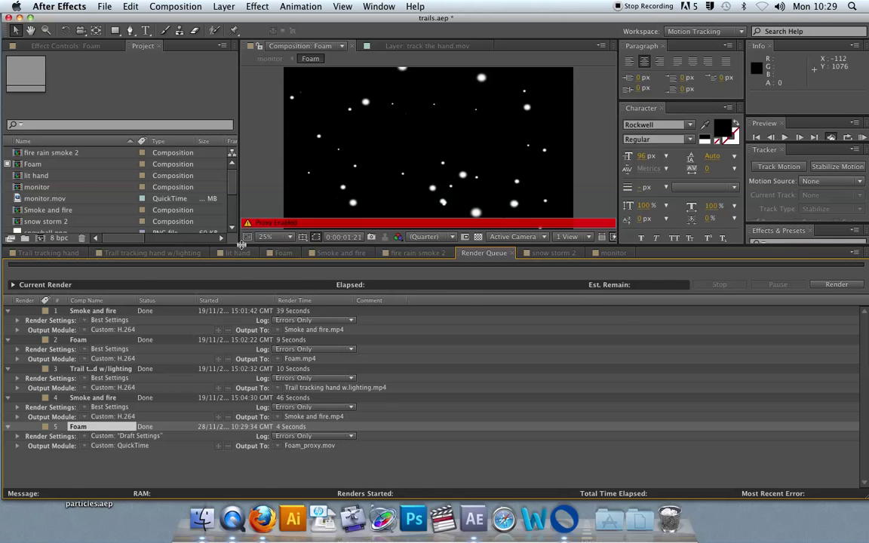
Return to the monitor comp and select Foam to show its 960 x 540 Foam_proxy.mov proxy.
left_click_drag(143, 247, 226, 294)
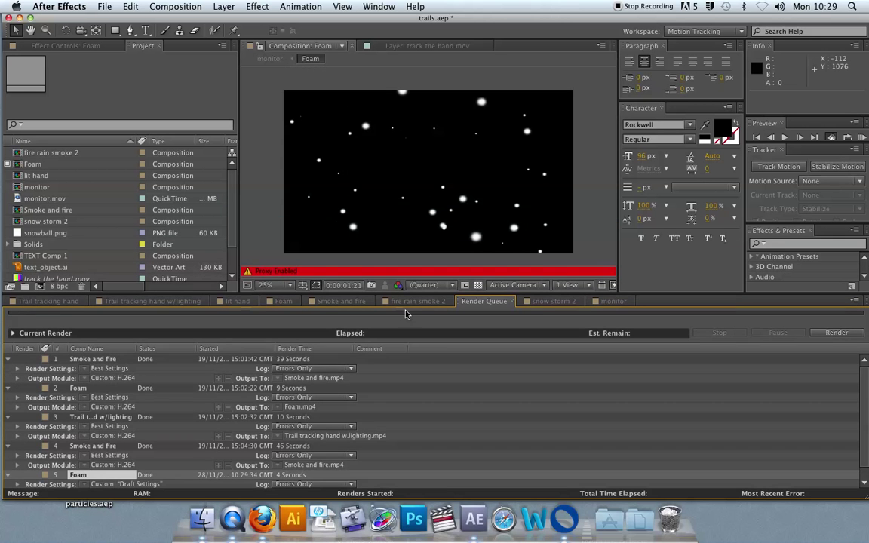
left_click(613, 301)
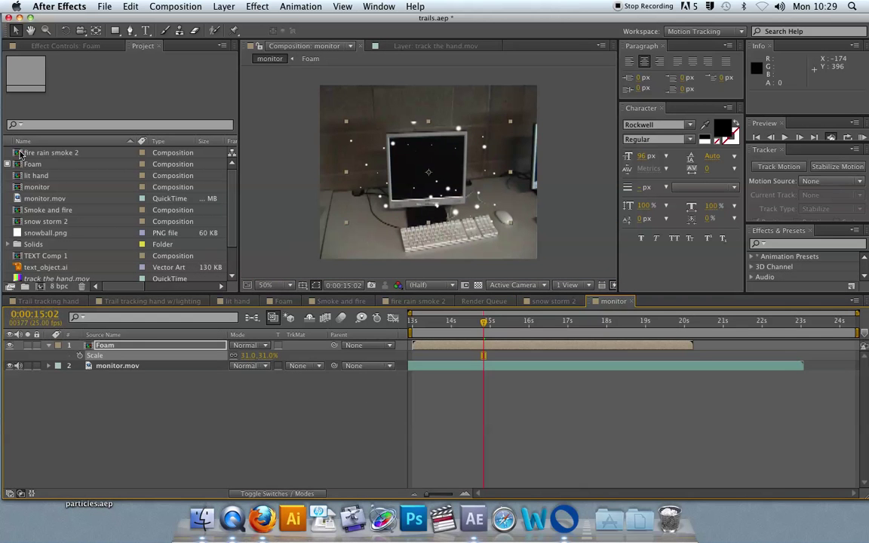
left_click(34, 166)
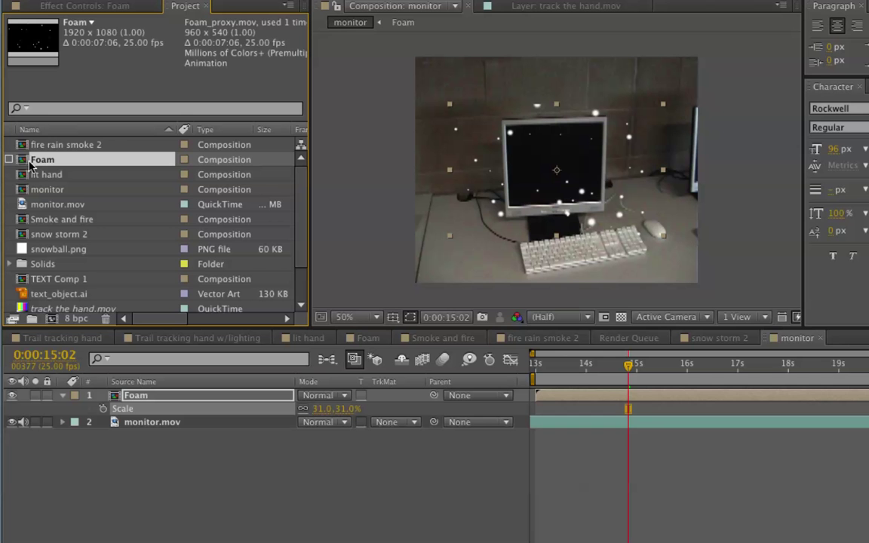
Turn on Foam's proxy and preview the monitor comp from 0:00:14:11 to 0:00:18:12.
left_click(10, 160)
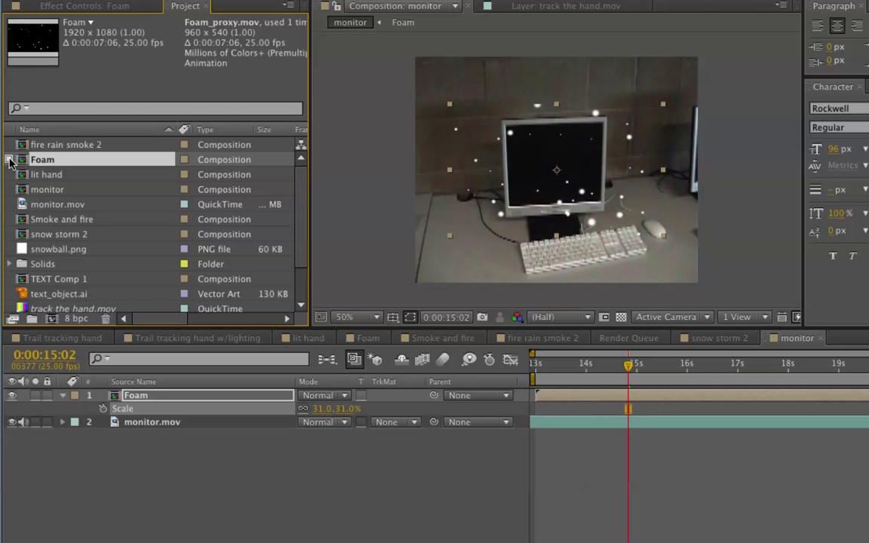
left_click(9, 161)
left_click(597, 381)
key("space")
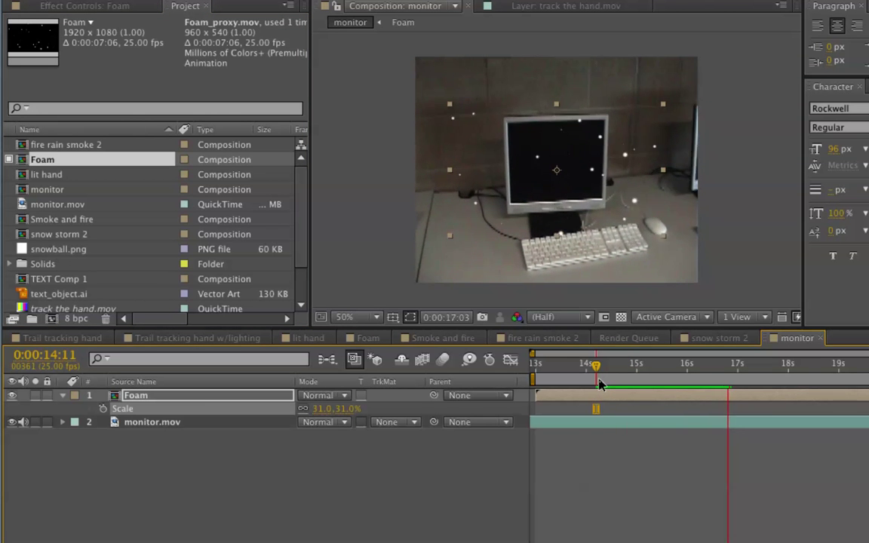
key("space")
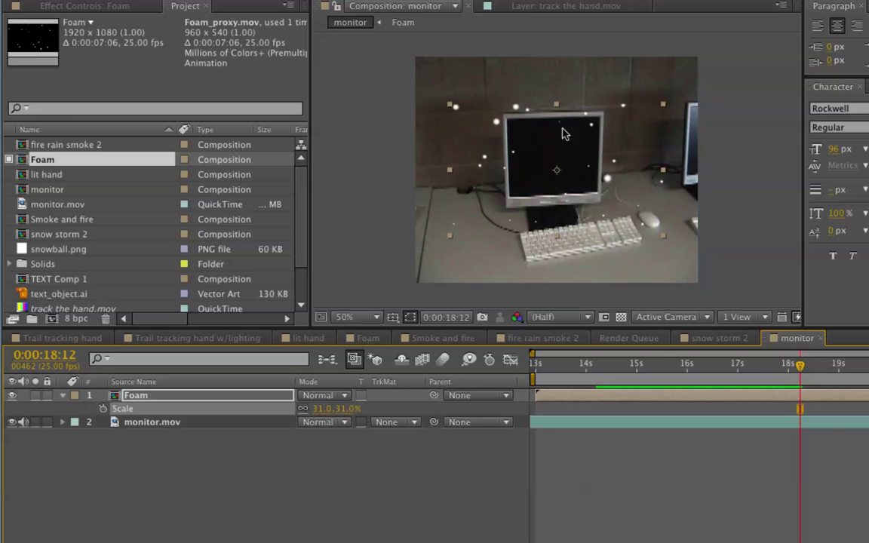